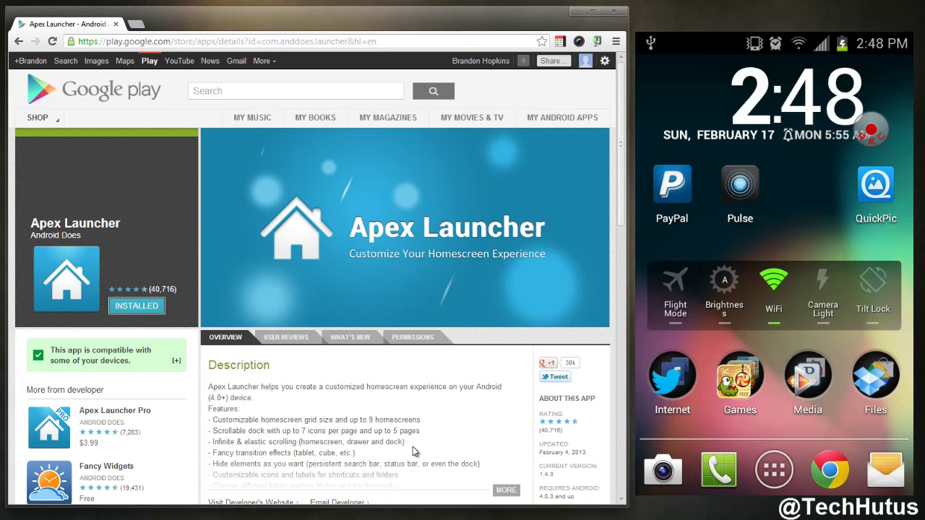
Expand the Apex Launcher description and read through its features, highlighting the homescreen grid and scrollable dock lines
scroll(380, 416, down, 1)
scroll(381, 415, down, 3)
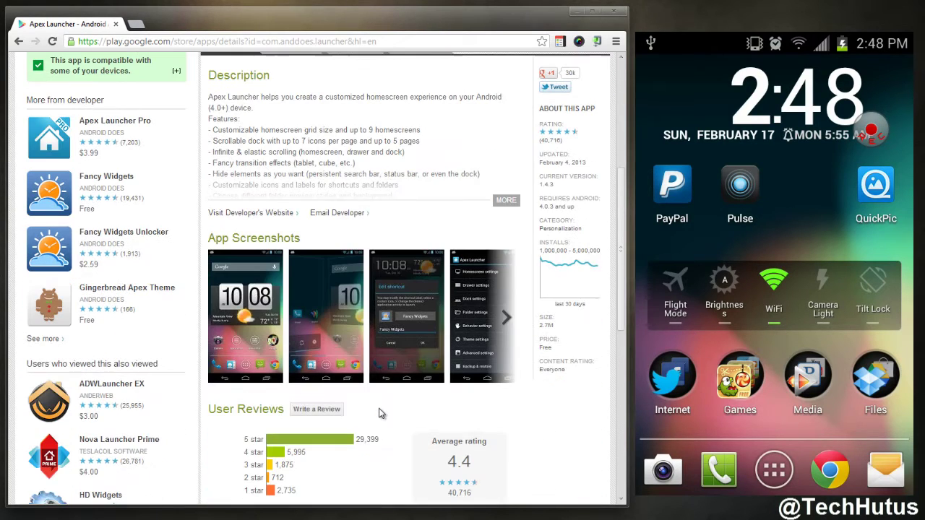
scroll(383, 410, up, 3)
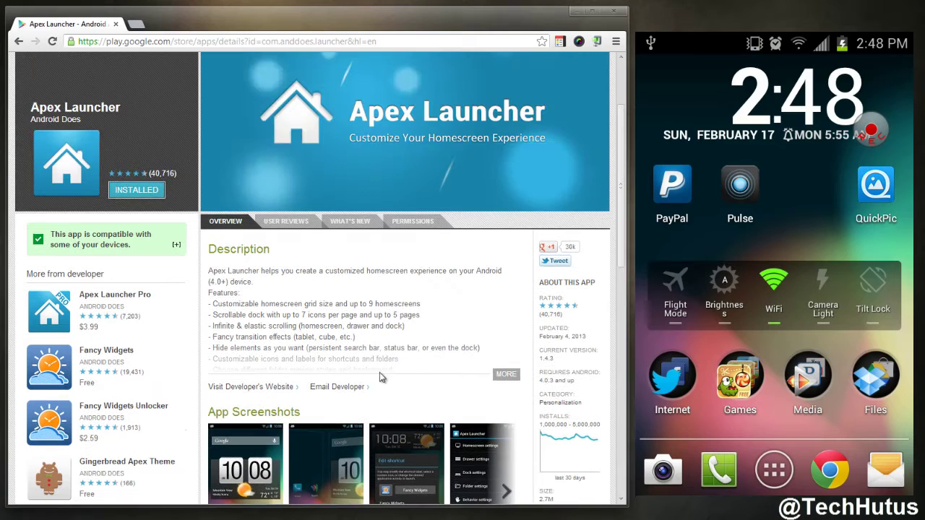
click(505, 374)
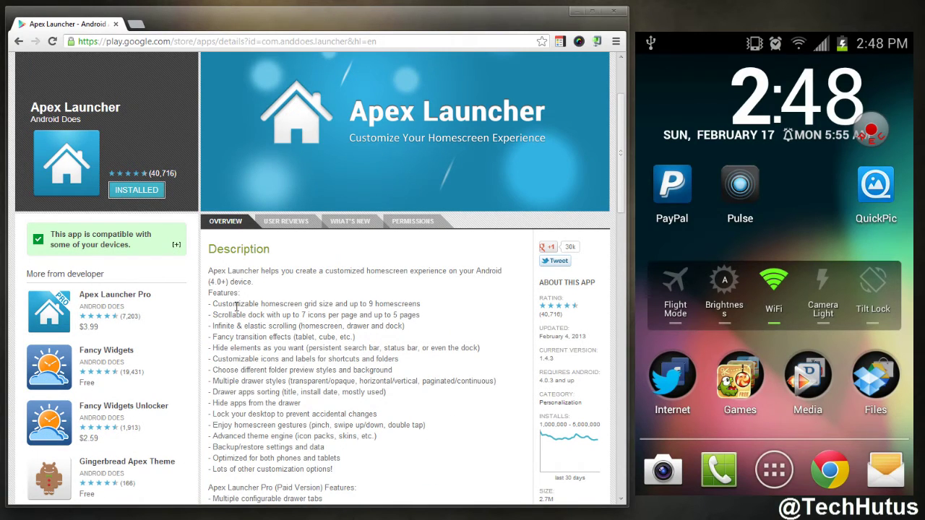
drag(229, 304, 395, 303)
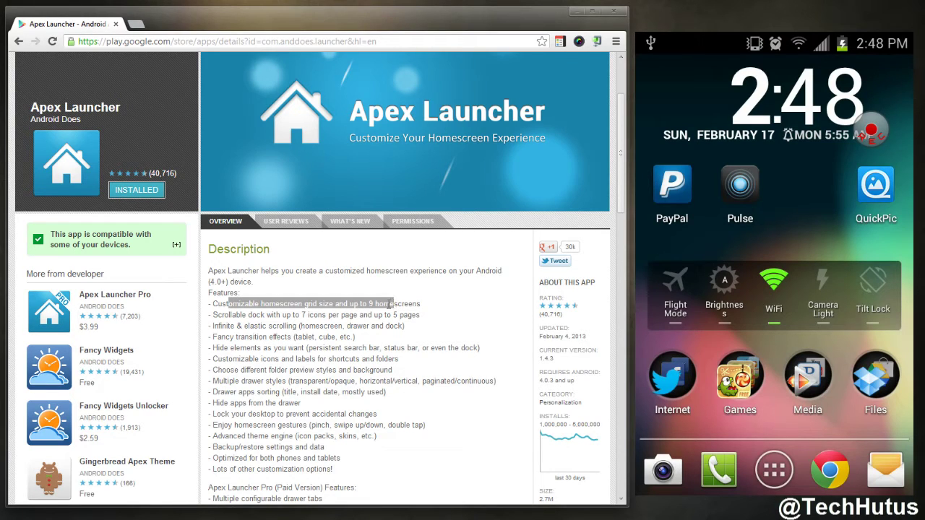
drag(230, 316, 401, 315)
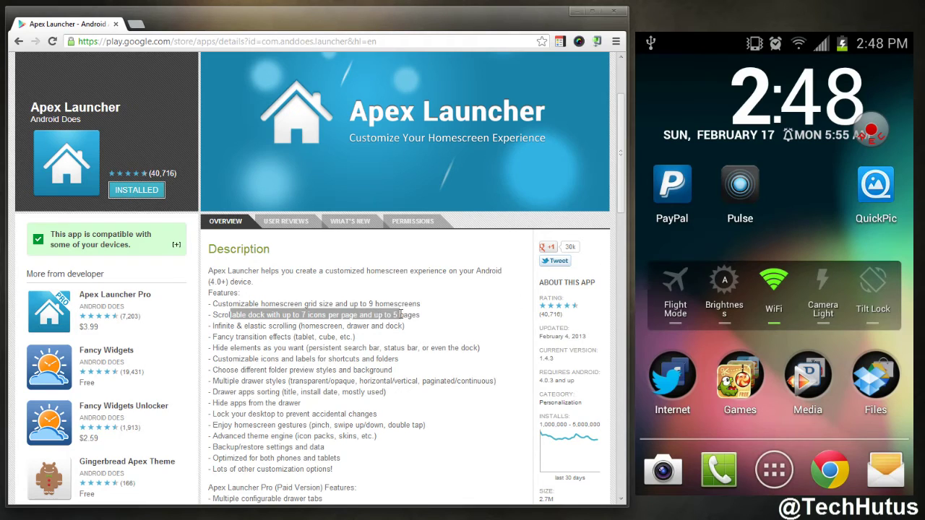
click(383, 329)
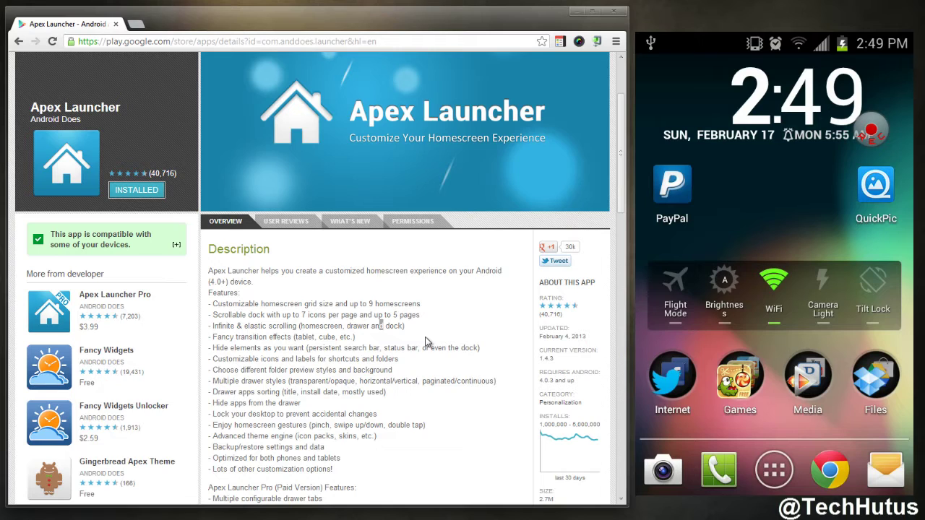
View the phone's system settings from the launcher and return to the homescreen
key(Menu)
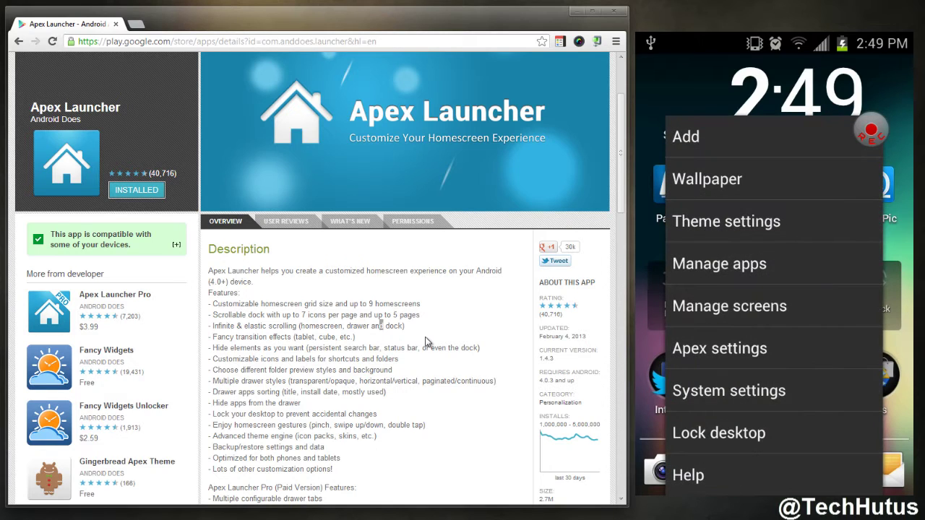
click(729, 391)
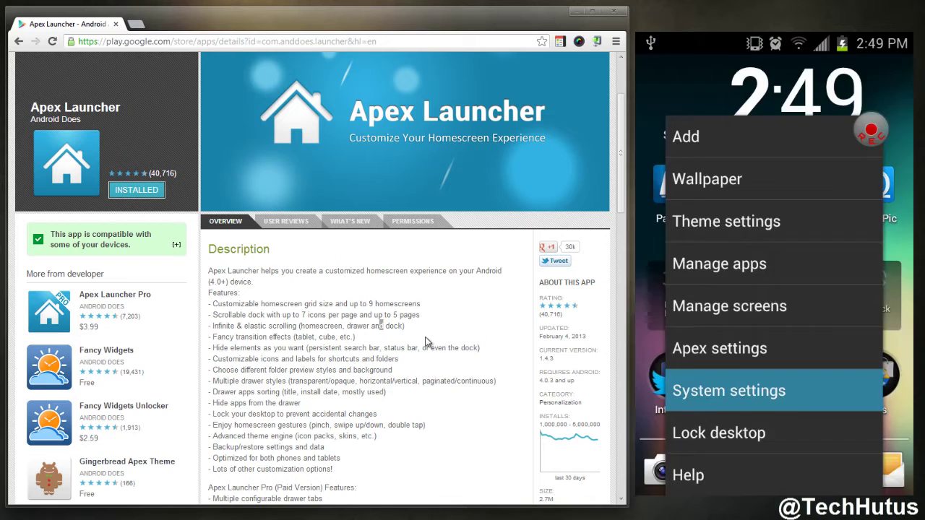
scroll(789, 371, down, 3)
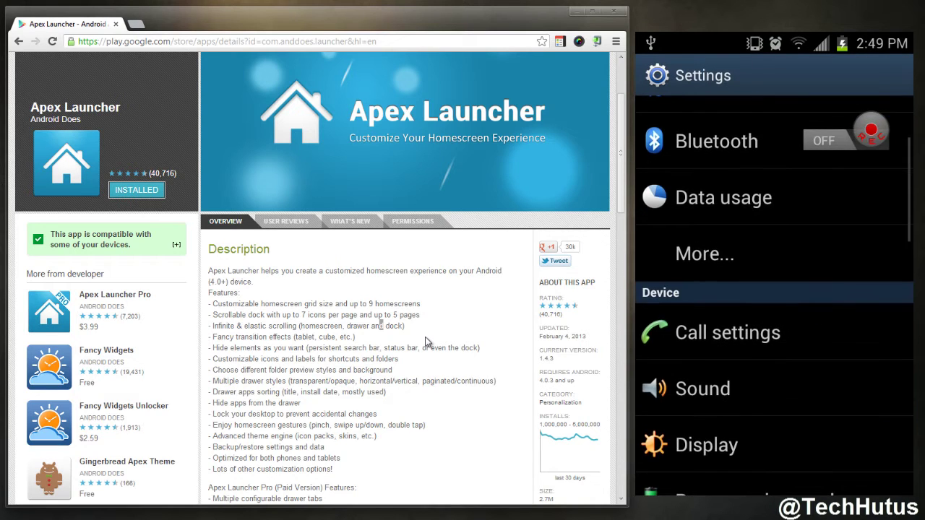
key(Home)
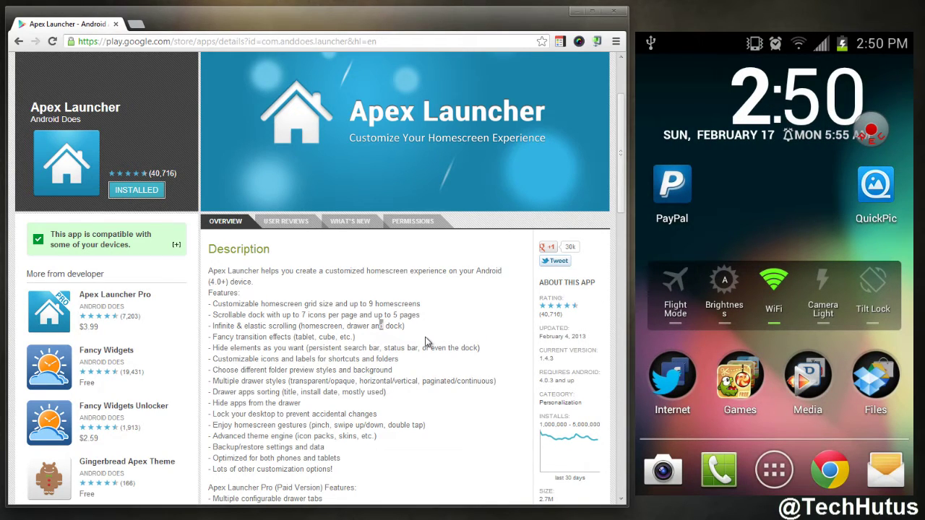
Open the Homescreen settings within Apex settings on the phone and review the layout options
key(Menu)
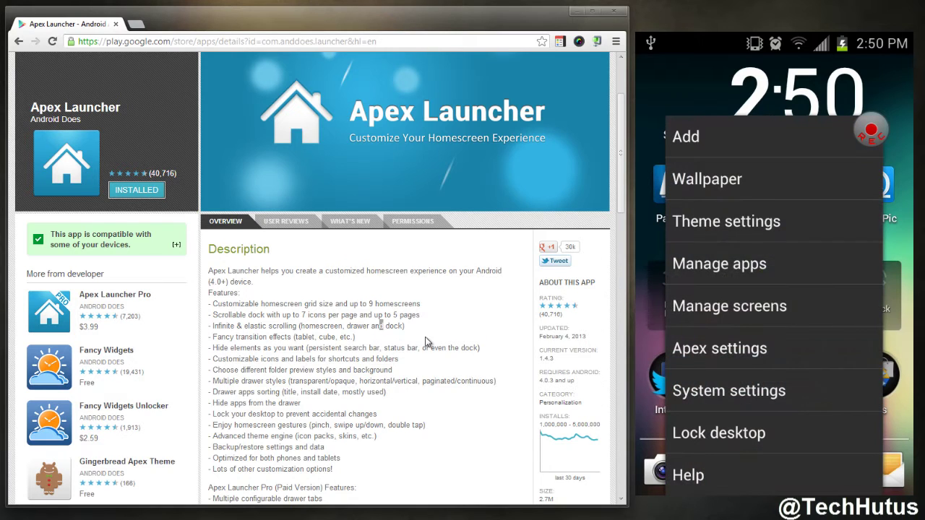
click(721, 348)
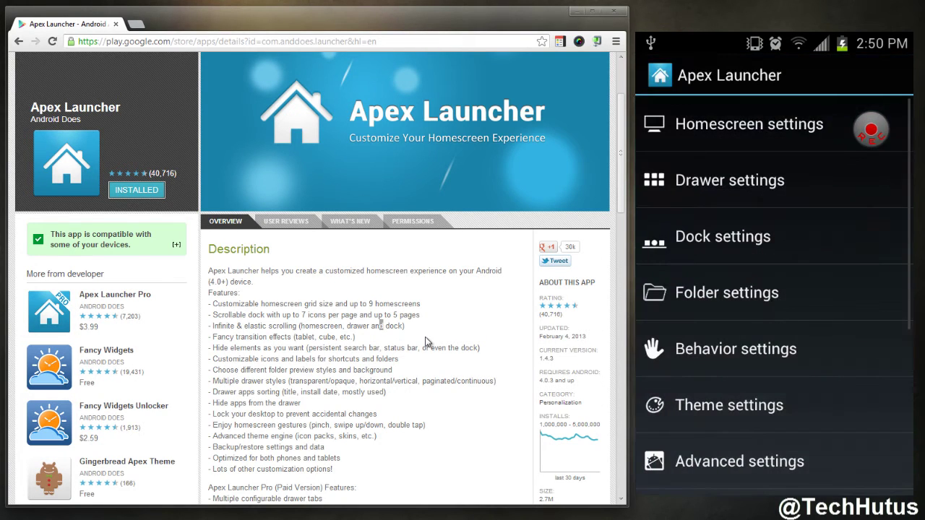
click(723, 123)
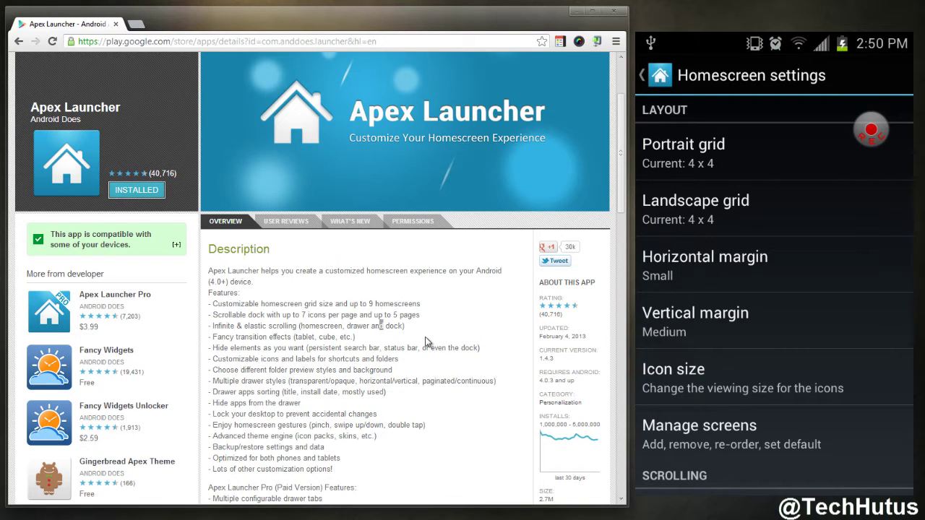
scroll(774, 290, down, 1)
scroll(665, 163, up, 1)
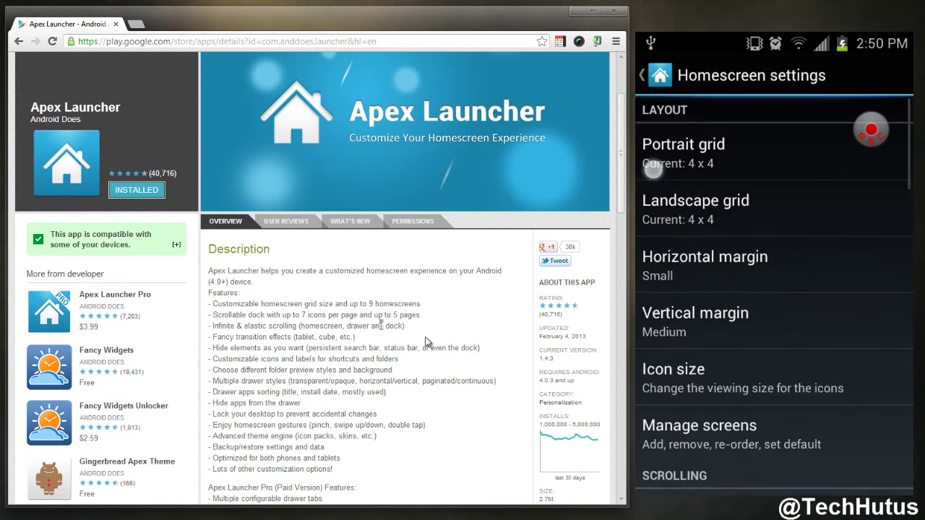
scroll(733, 217, up, 2)
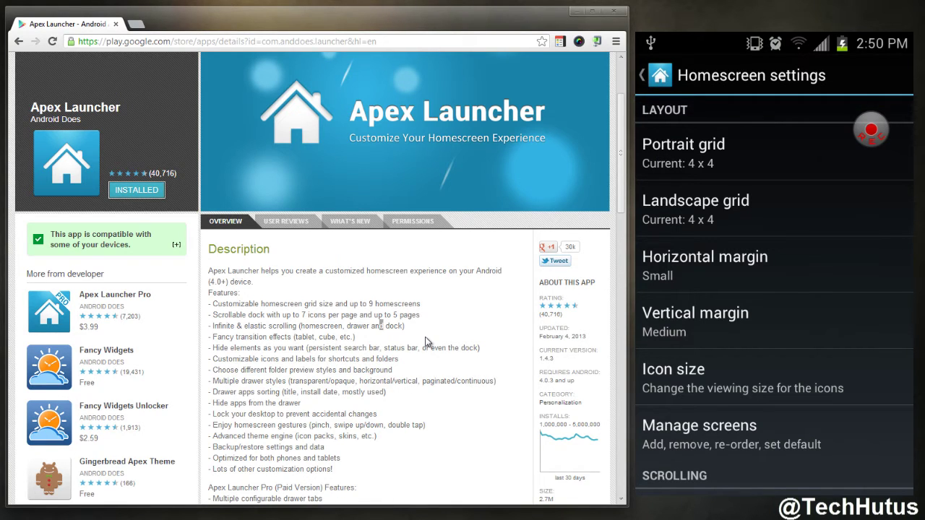
Set the homescreen icon size to 150% and confirm it
scroll(827, 378, down, 2)
click(806, 274)
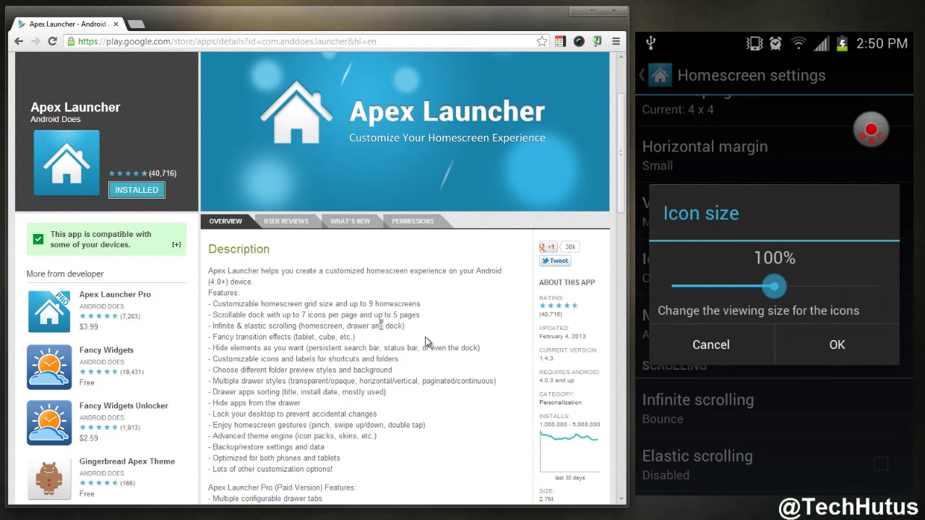
drag(774, 287, 877, 286)
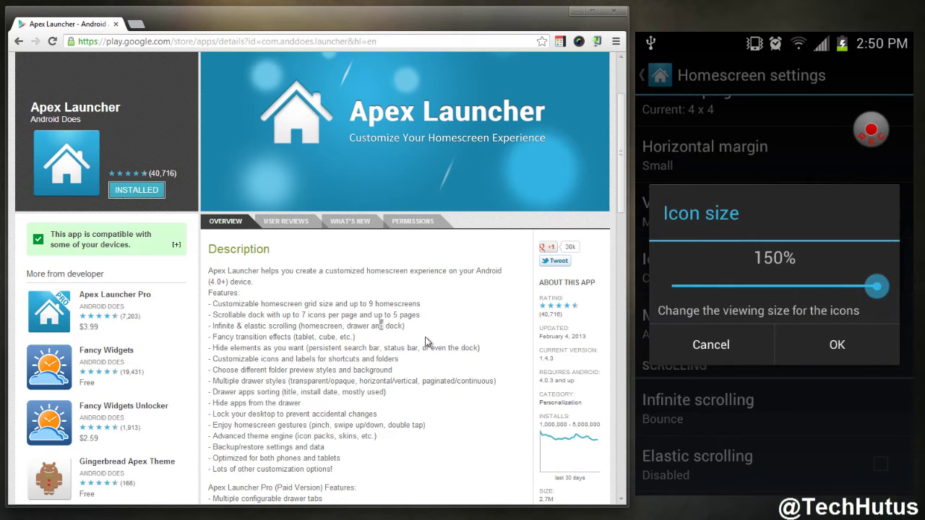
click(835, 338)
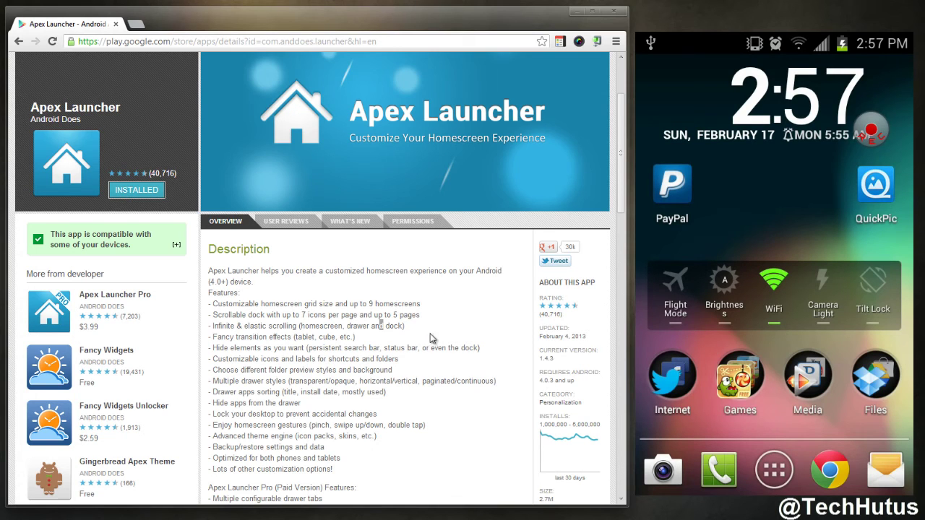
Examine the rest of the Apex Launcher store page, including tips, permissions and related apps
scroll(432, 338, up, 3)
scroll(345, 321, down, 10)
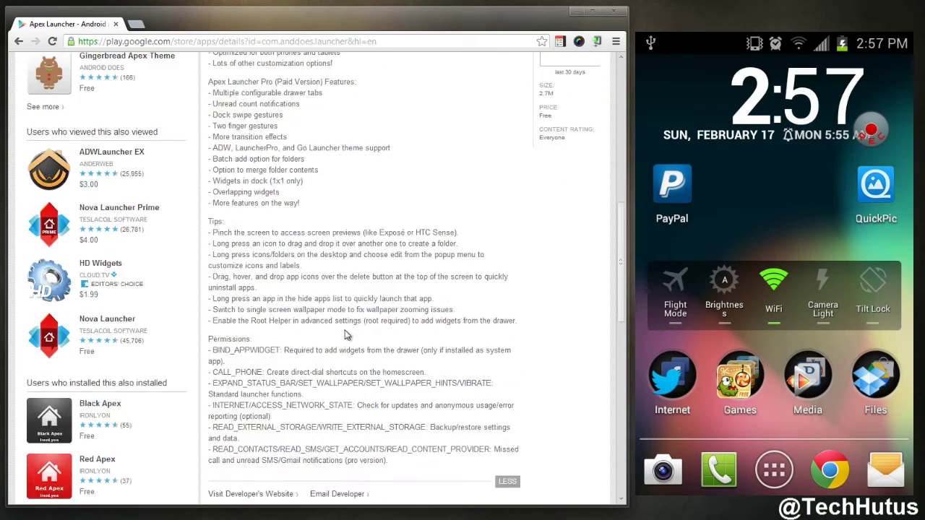
scroll(347, 335, up, 4)
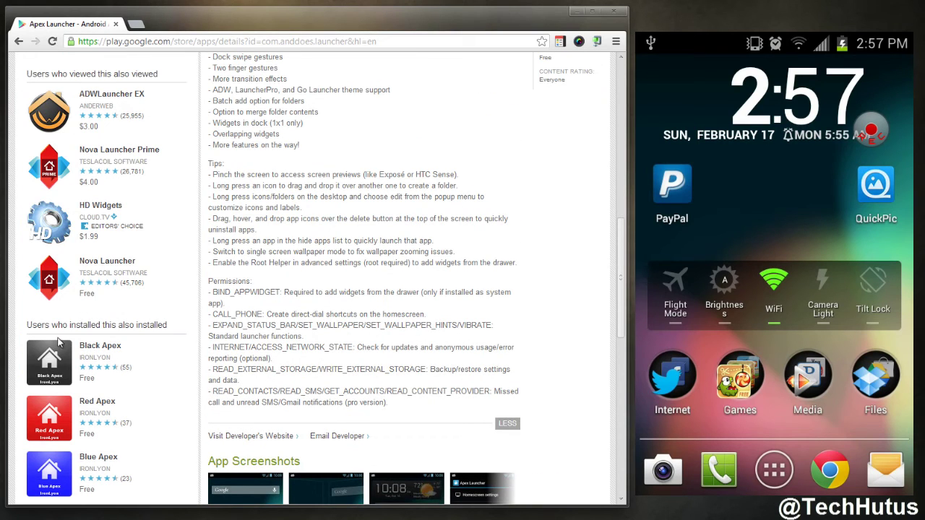
scroll(299, 325, down, 3)
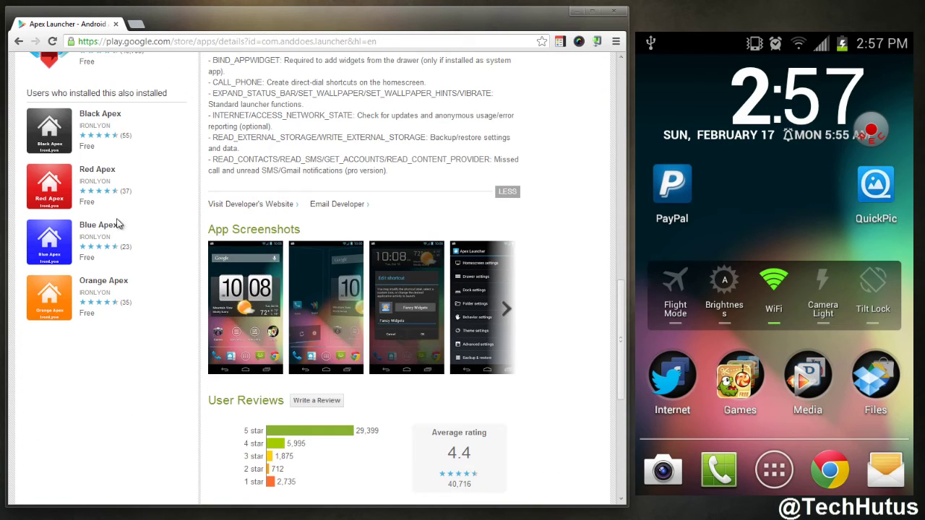
scroll(270, 352, down, 2)
scroll(427, 302, up, 3)
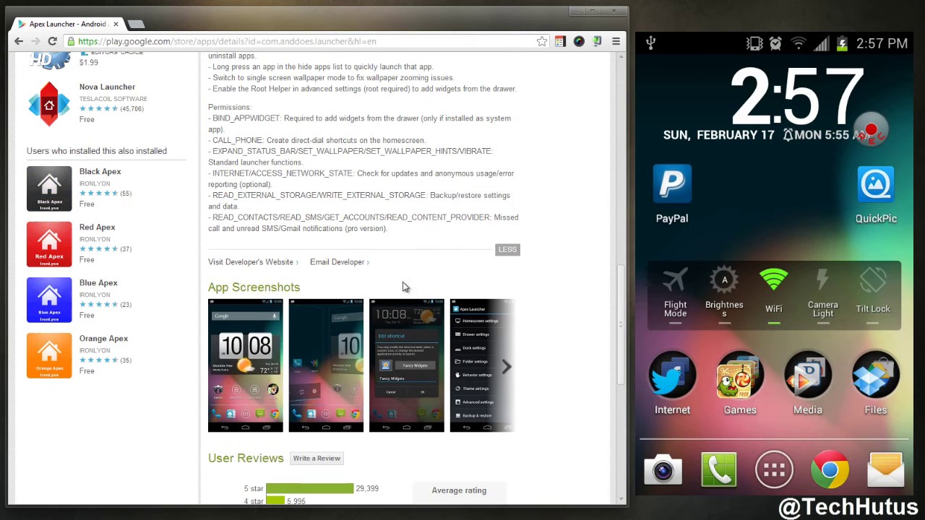
Browse forward and back through the app screenshots on the store page
click(508, 369)
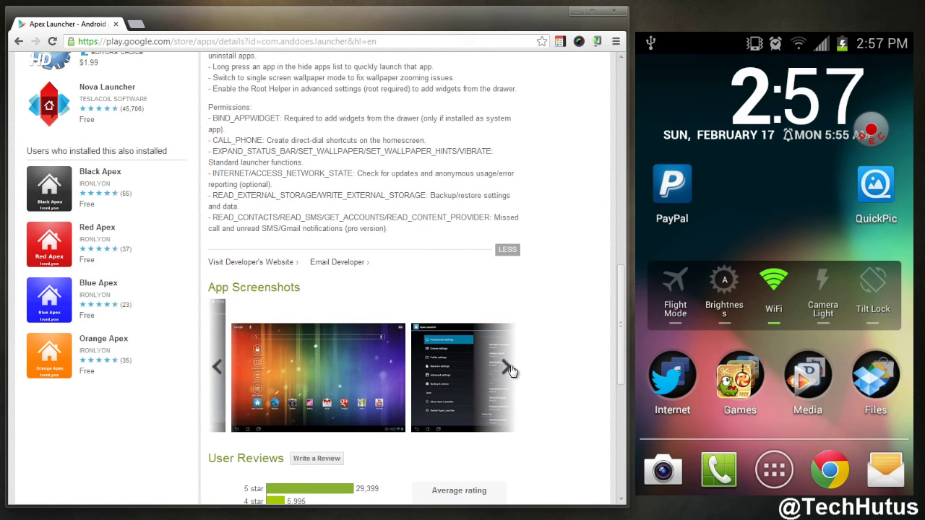
click(510, 370)
click(217, 367)
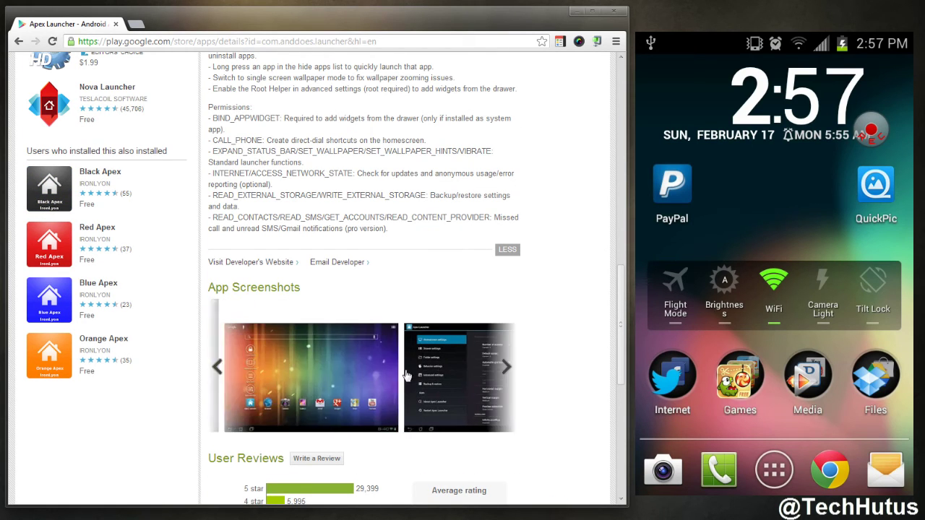
scroll(425, 229, down, 5)
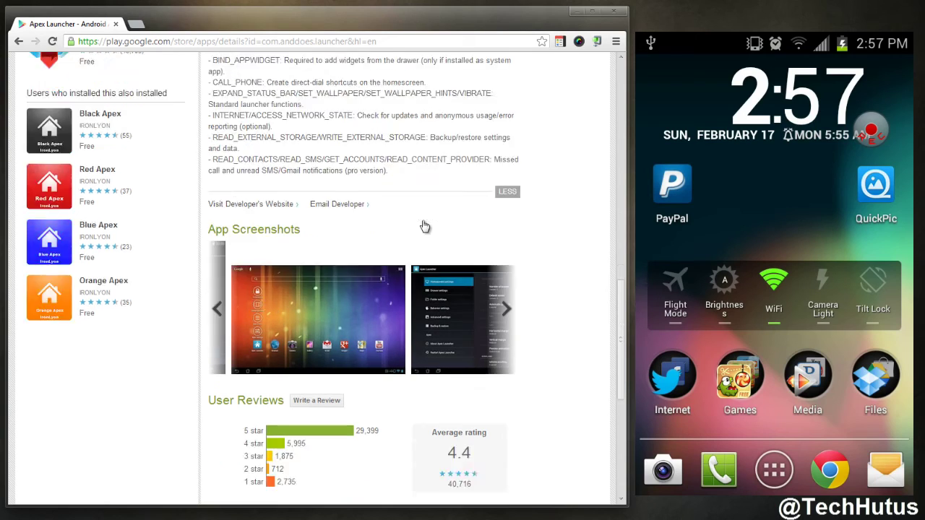
Review the Apex Launcher Pro paid features in the description, highlighting the configurable drawer tabs entry
scroll(326, 301, up, 15)
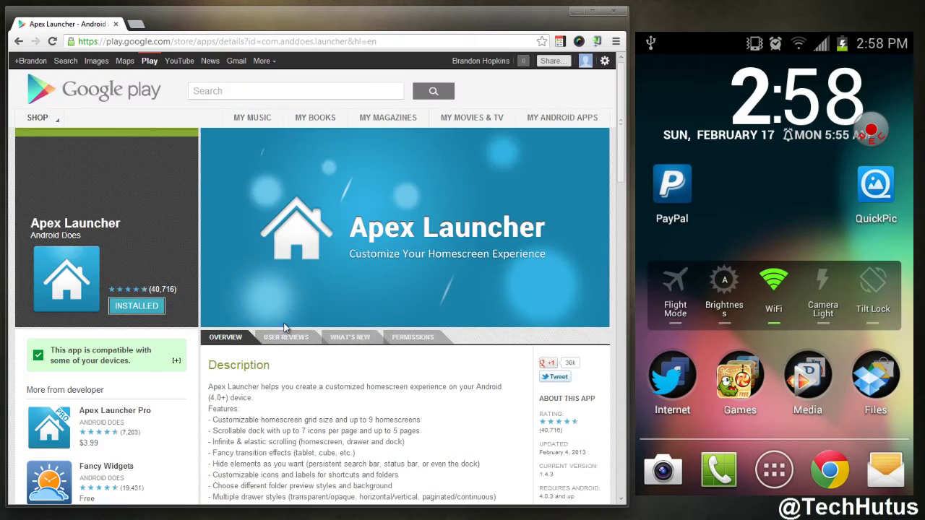
scroll(374, 418, down, 4)
drag(383, 435, 202, 95)
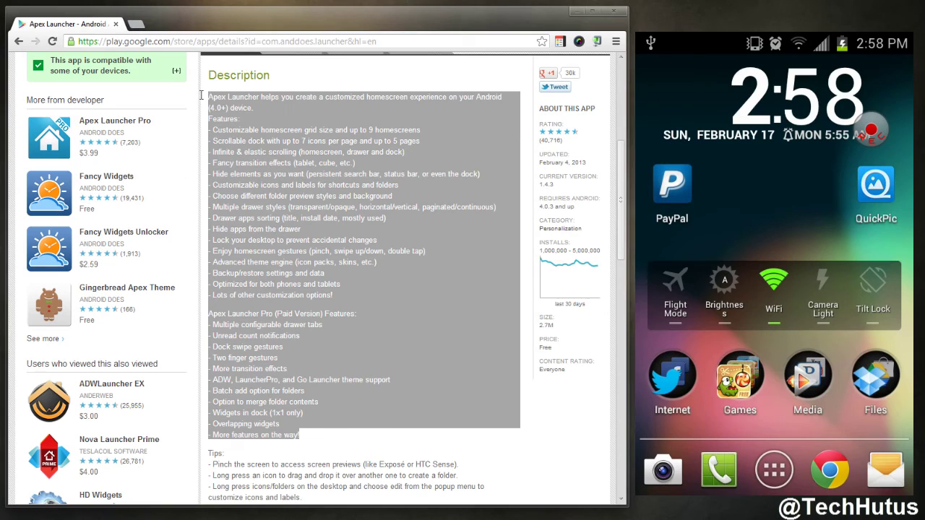
click(248, 318)
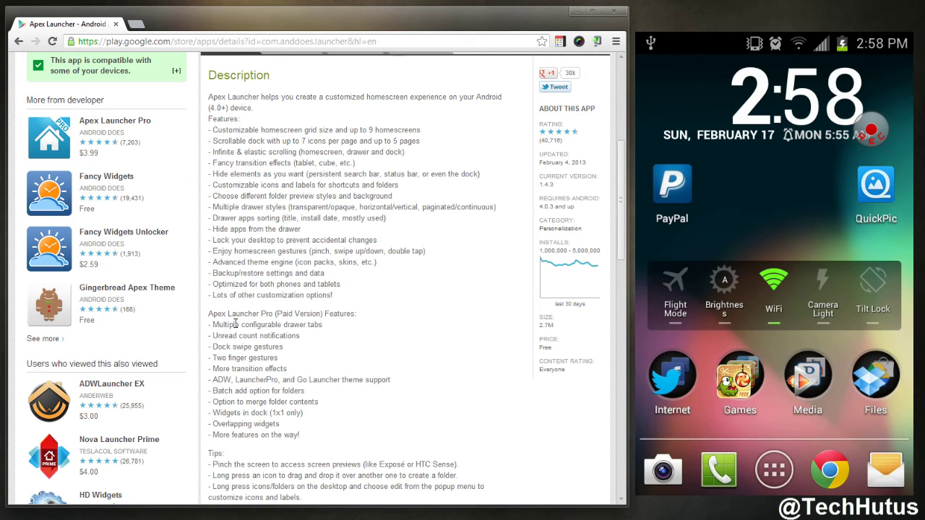
drag(245, 324, 323, 325)
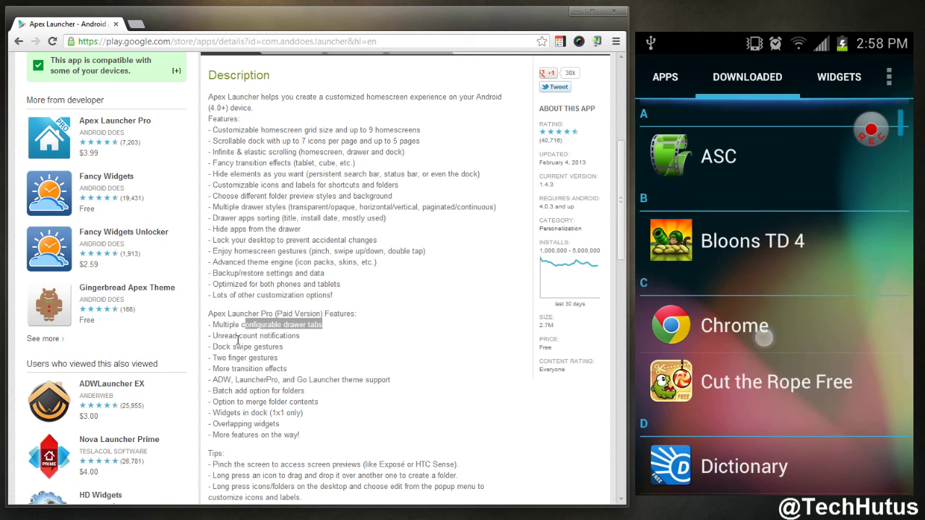
click(250, 336)
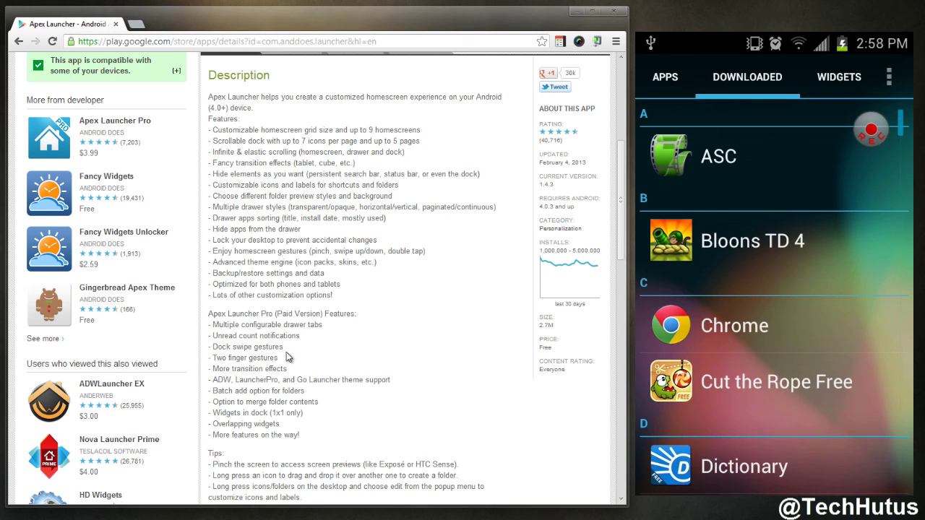
drag(282, 436, 283, 448)
click(330, 448)
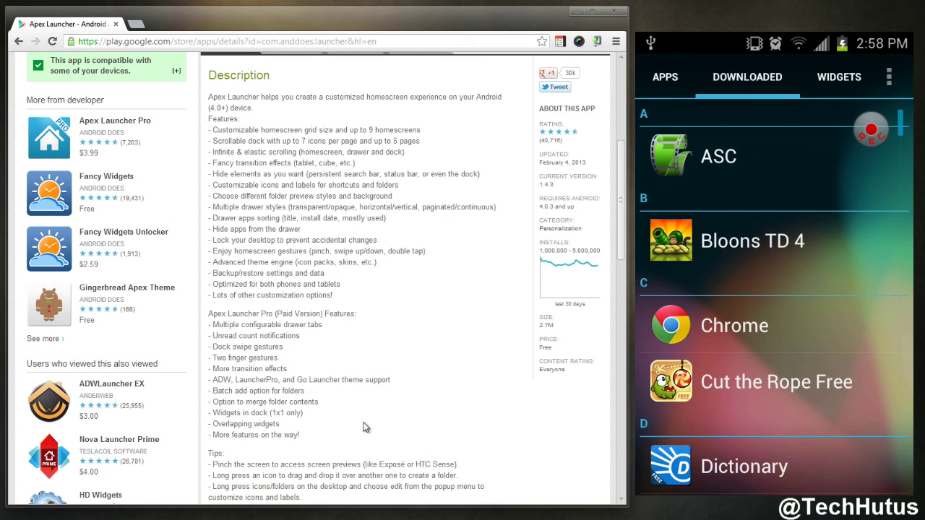